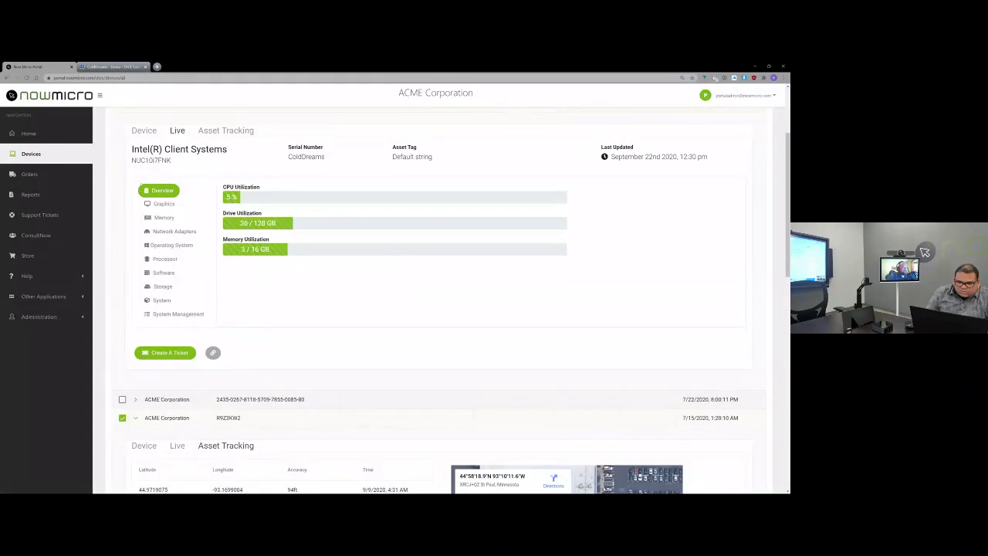
# Review the NUC10i7FNK device's live overview, graphics adapter details and connected displays
pyautogui.scroll(1, 328, 183)
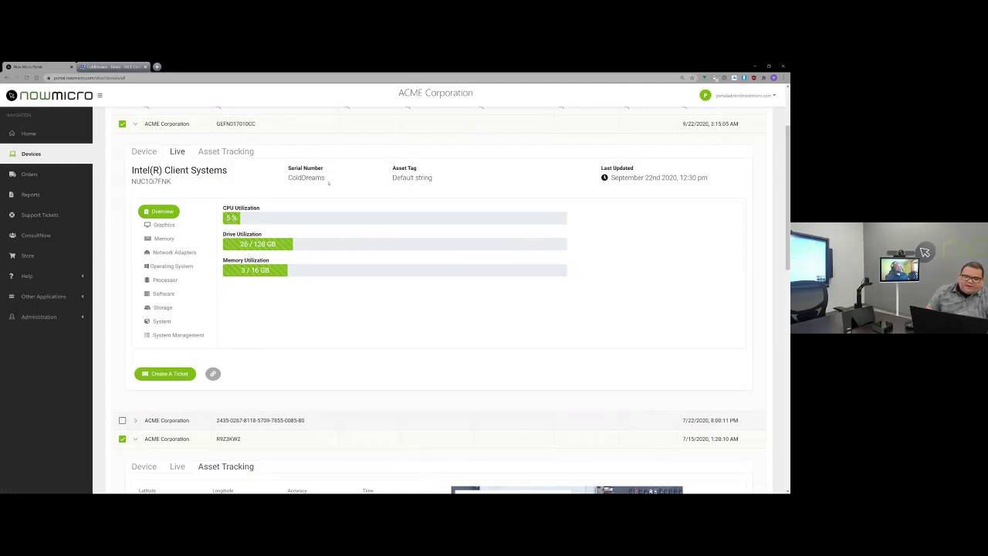
pyautogui.scroll(1, 328, 183)
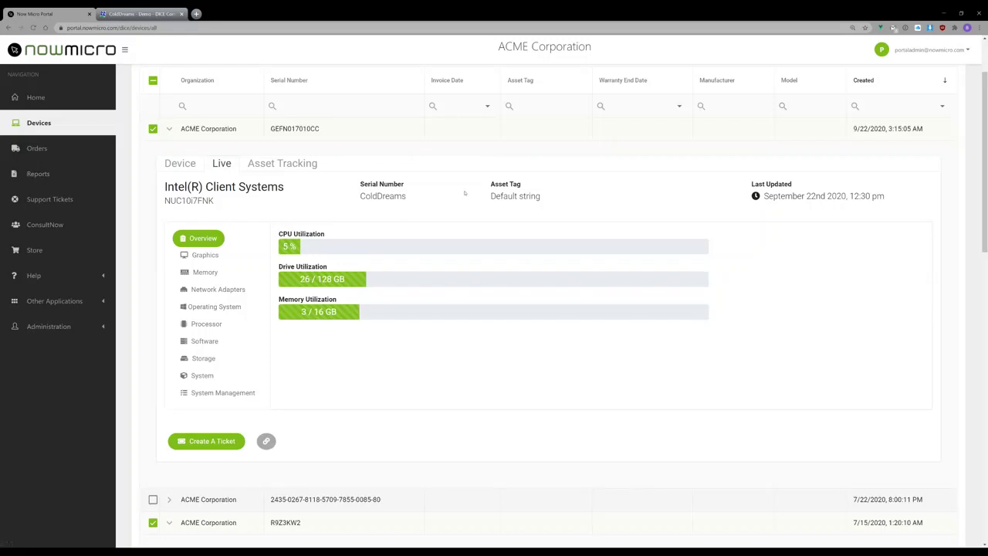
pyautogui.doubleClick(181, 199)
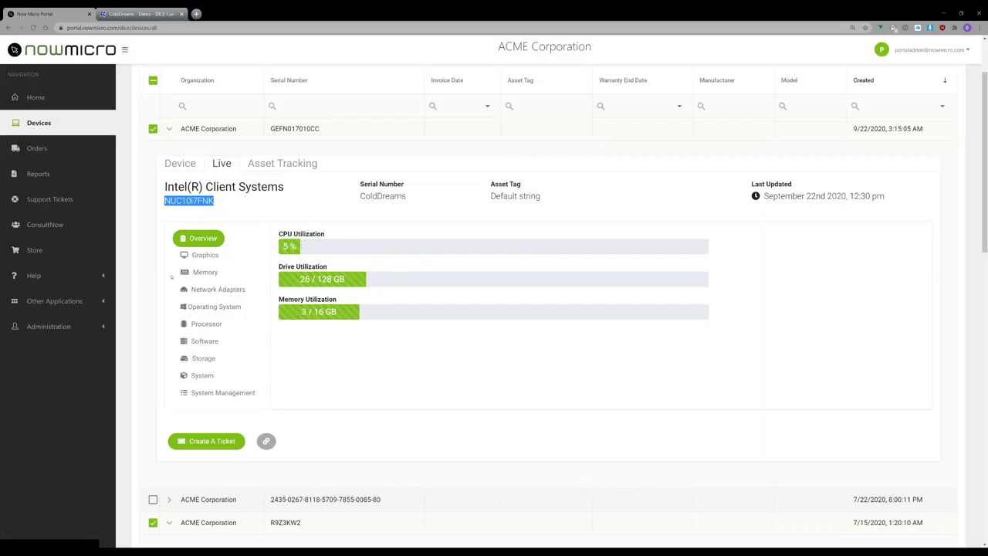
pyautogui.click(205, 257)
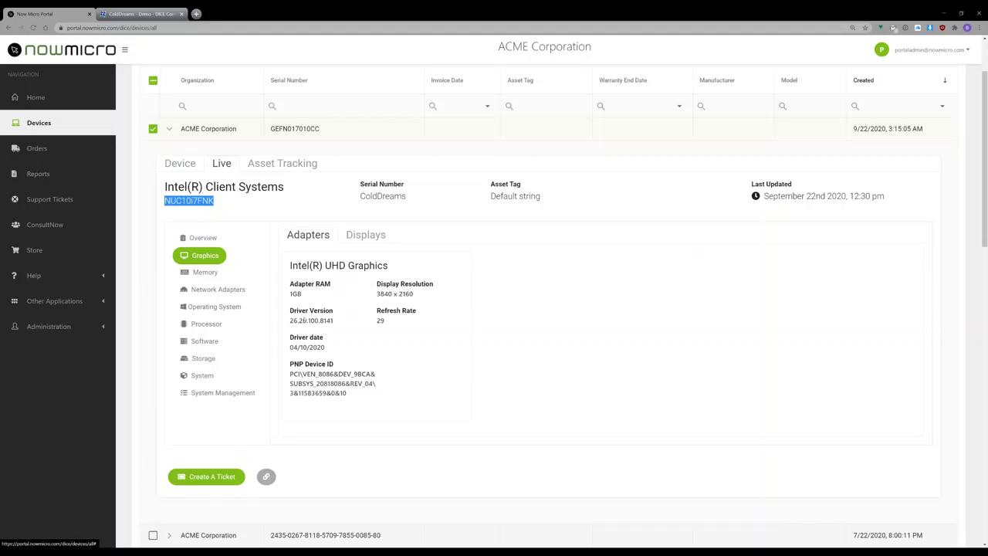
pyautogui.click(363, 234)
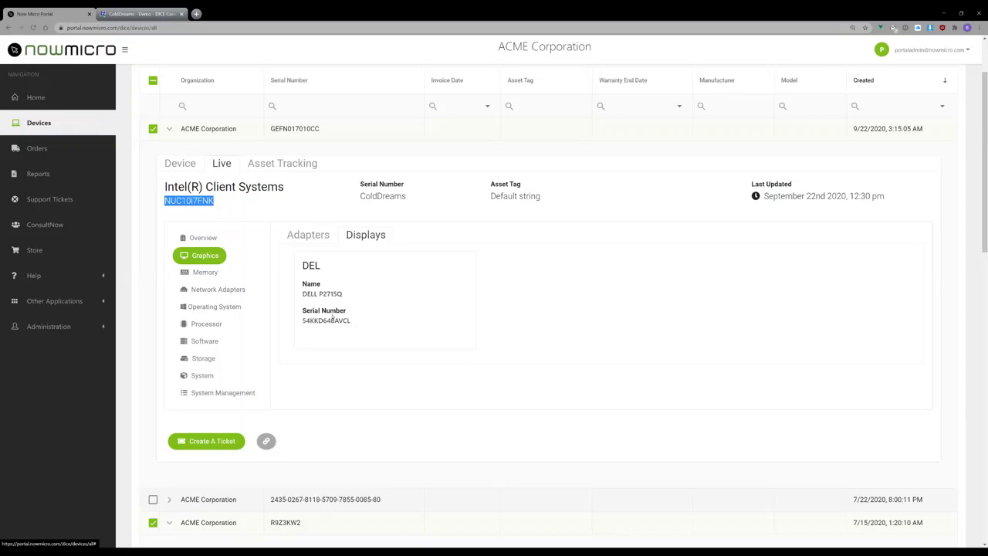
# Review the NUC10i7FNK device's live memory, network adapter, operating system and processor information, including its physical cores
pyautogui.click(203, 273)
pyautogui.click(200, 290)
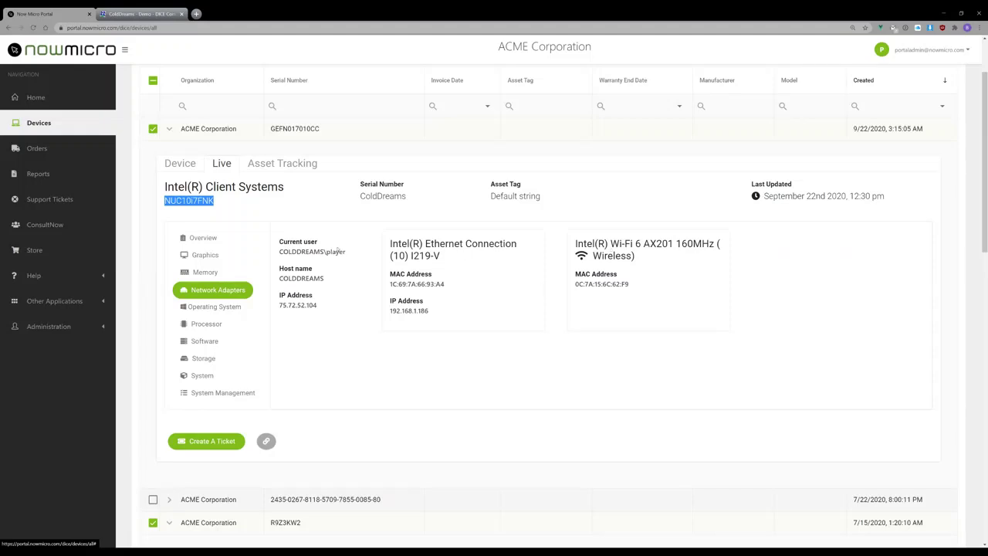
pyautogui.click(203, 312)
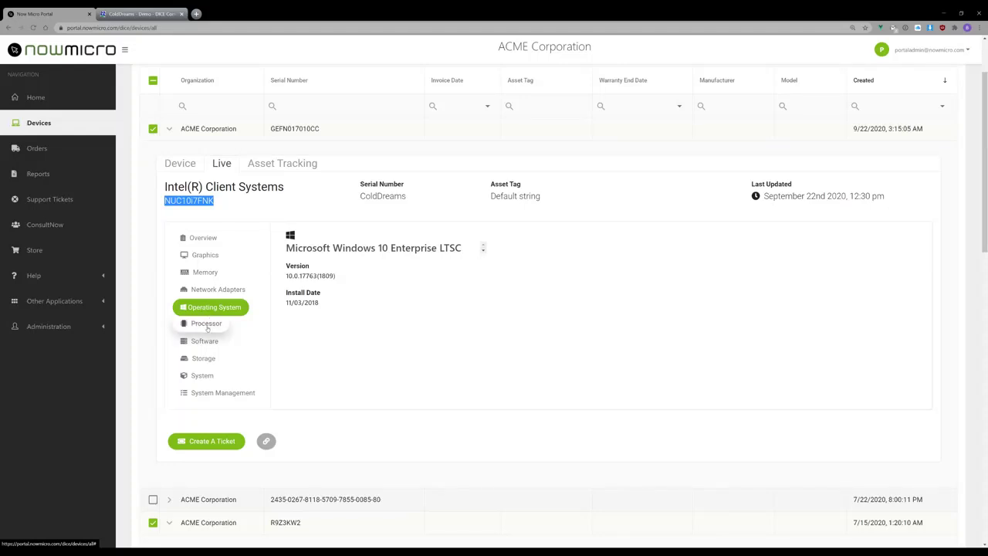
pyautogui.click(206, 325)
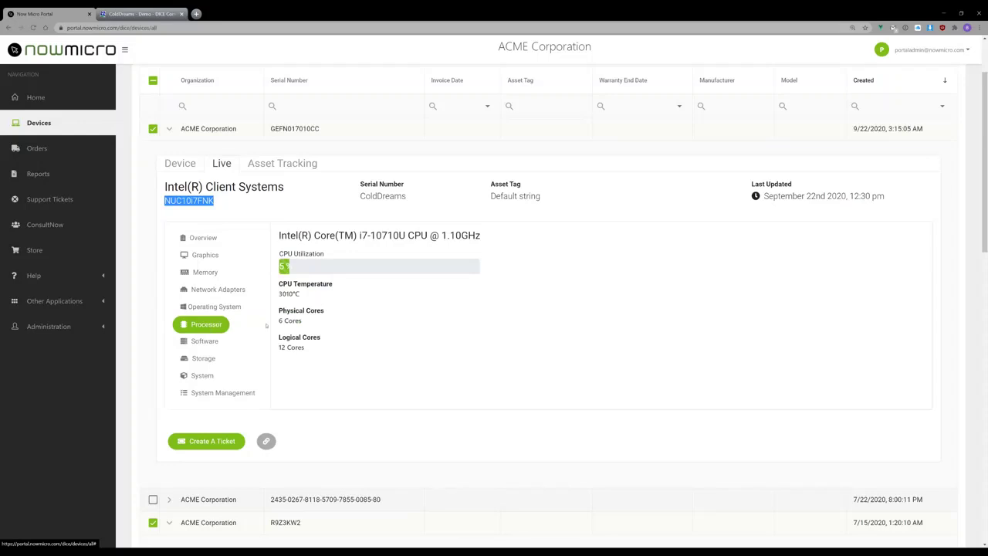
pyautogui.tripleClick(299, 320)
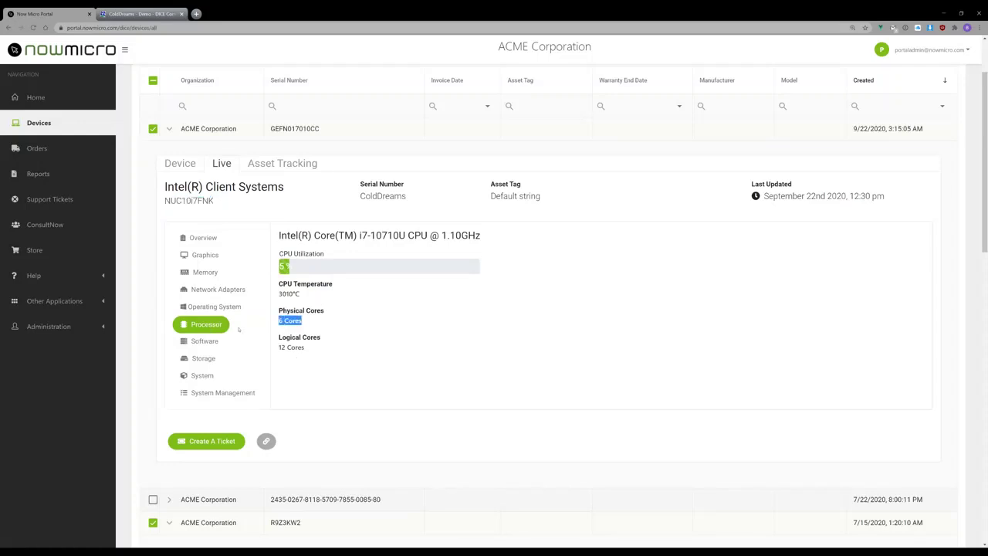
# Examine the applications installed on the NUC10i7FNK device and look through its driver list
pyautogui.click(210, 345)
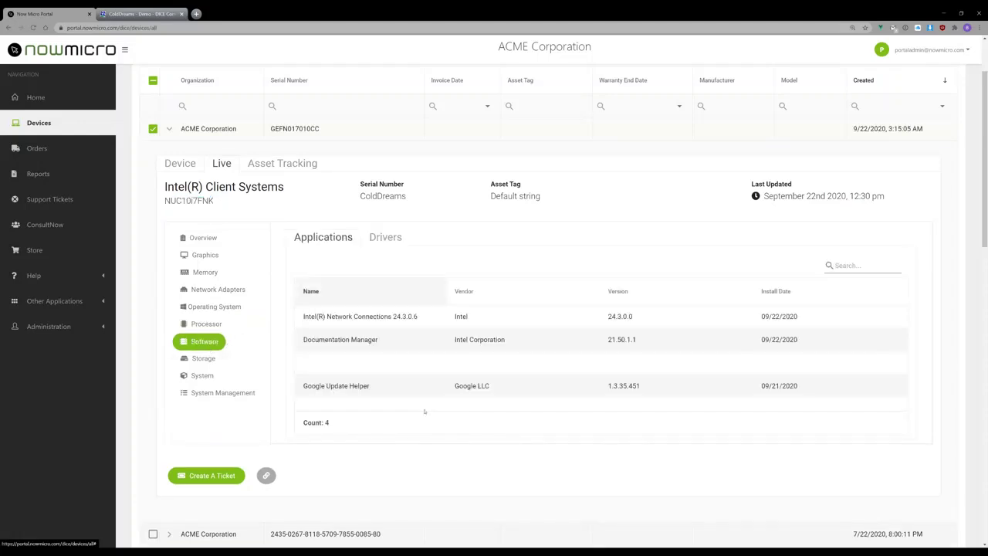
pyautogui.click(387, 241)
pyautogui.scroll(-5, 384, 355)
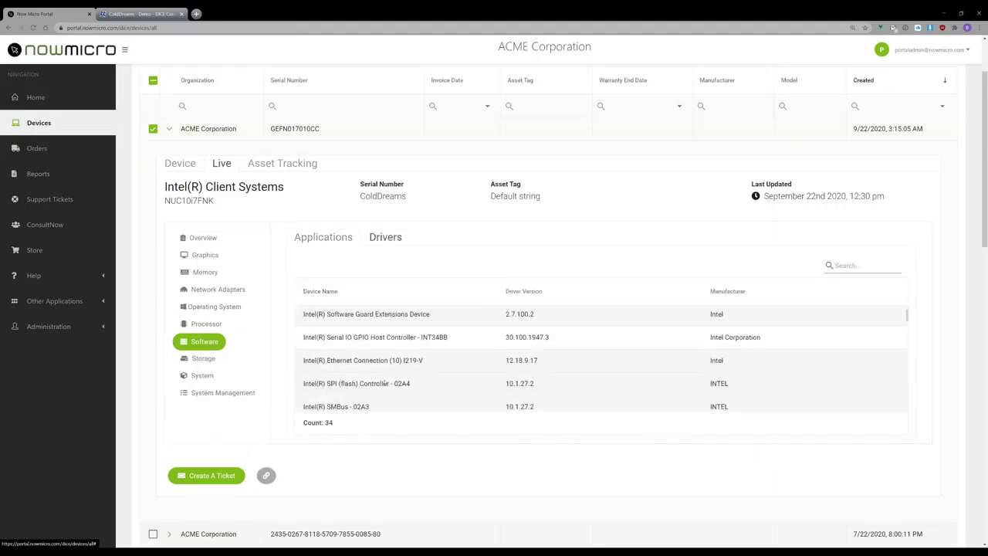
pyautogui.scroll(-3, 384, 381)
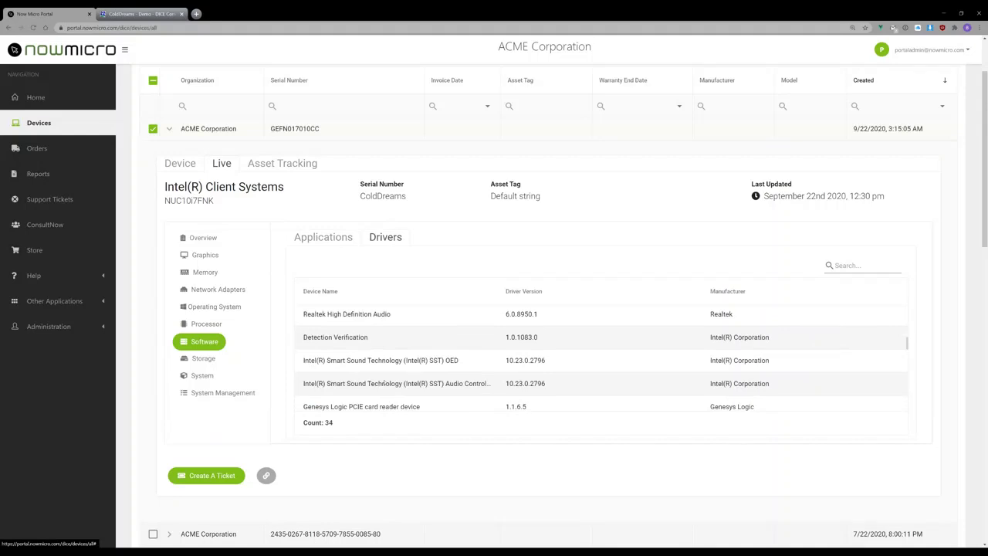
pyautogui.scroll(-5, 384, 381)
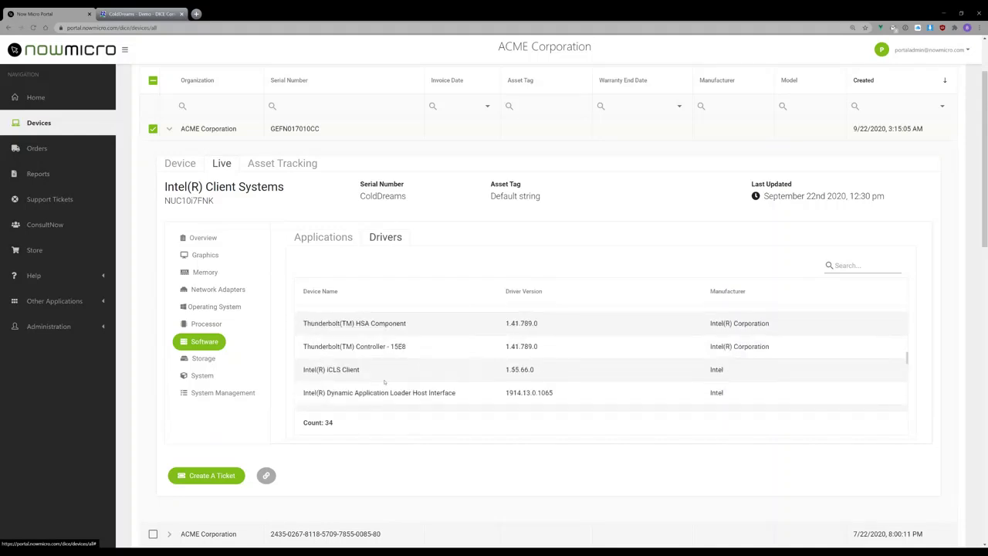
pyautogui.scroll(-1, 385, 382)
# Search the device's drivers for "cam"
pyautogui.click(853, 266)
pyautogui.write('cam')
pyautogui.press('BackSpace')
pyautogui.press('BackSpace')
pyautogui.press('BackSpace')
pyautogui.write('cam')
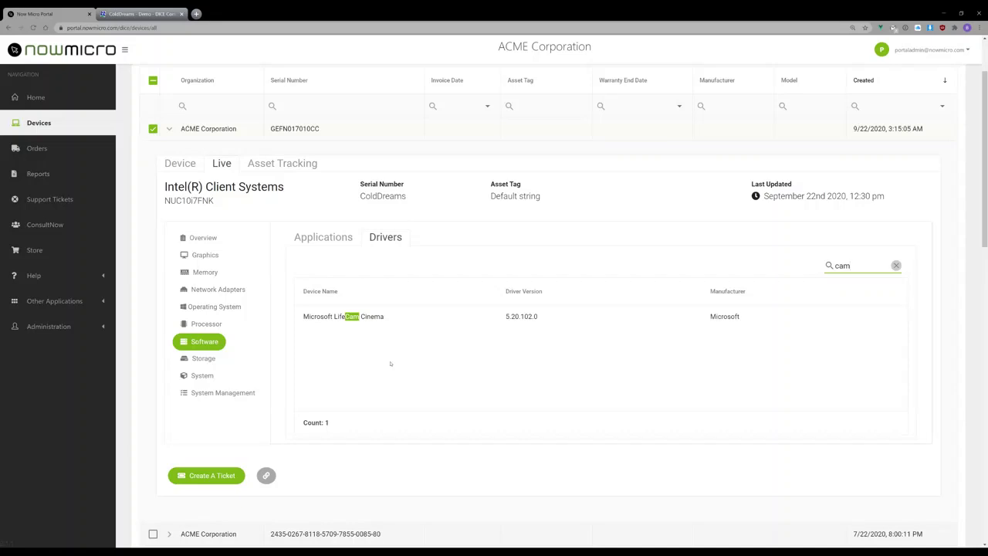
# Review the device's storage, chassis and motherboard, and system management information, ending on the System details
pyautogui.click(209, 360)
pyautogui.click(201, 377)
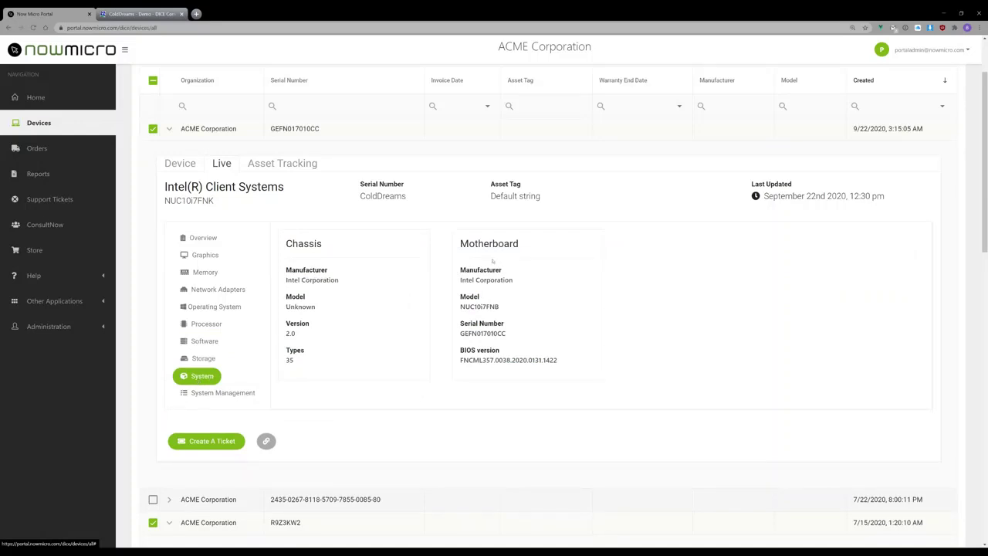
pyautogui.click(232, 392)
pyautogui.click(202, 374)
# Switch to DICE Complete and connect to the remote desktop of ColdDreams
pyautogui.click(133, 14)
pyautogui.click(58, 100)
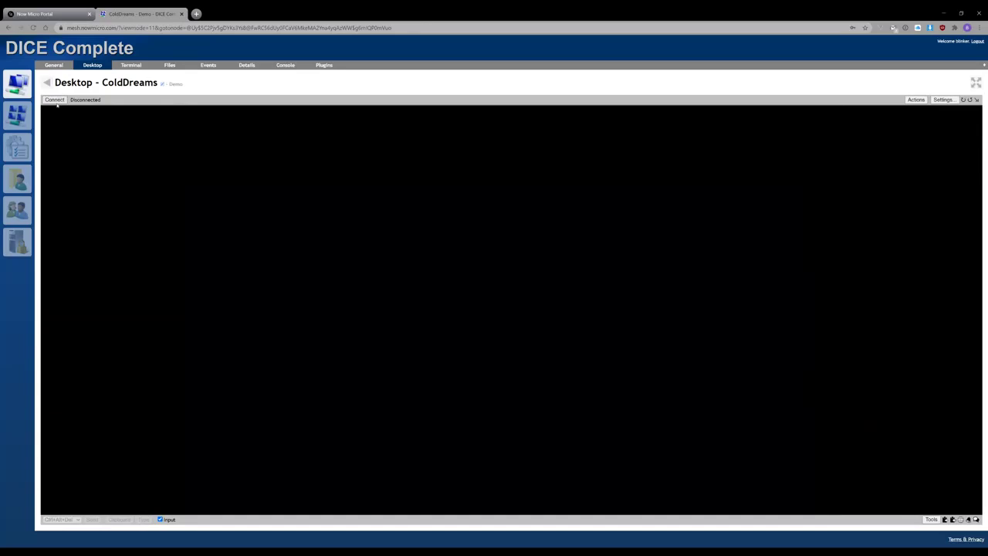
pyautogui.click(57, 104)
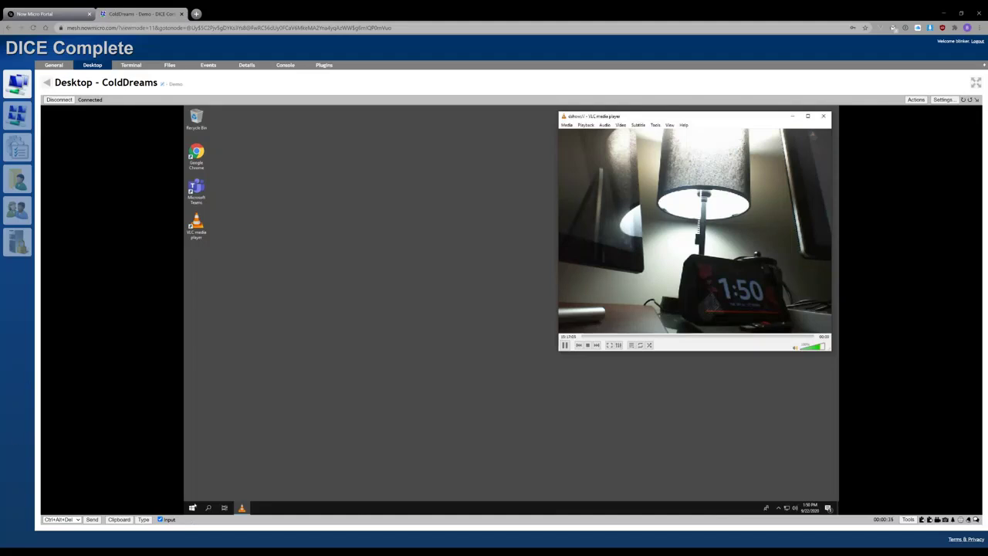
# Launch Google Chrome on the remote ColdDreams desktop
pyautogui.click(192, 508)
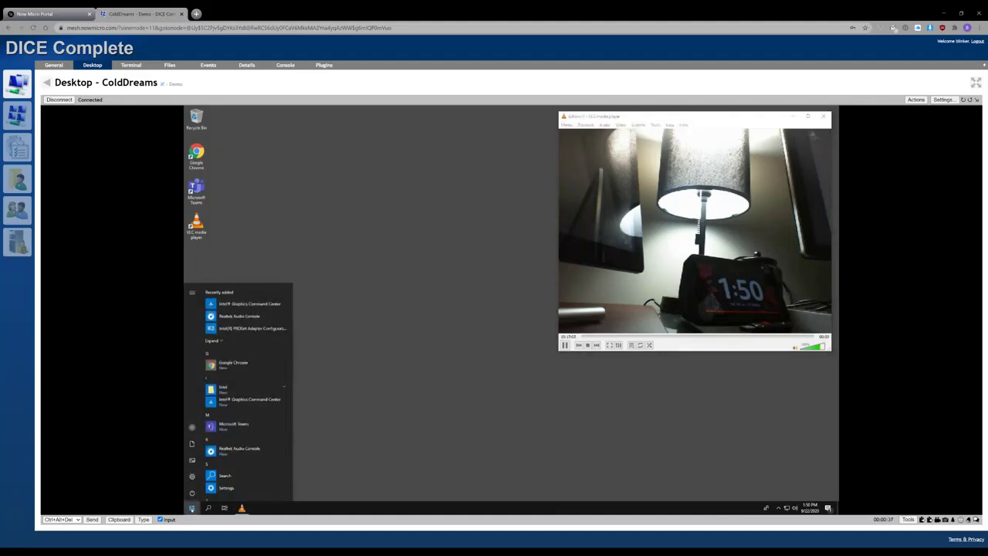
pyautogui.click(400, 423)
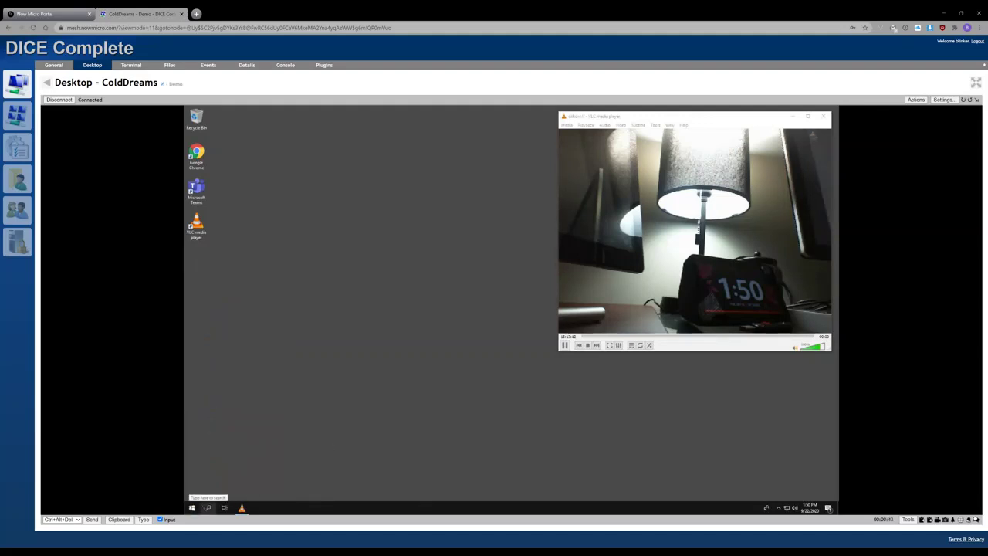
pyautogui.click(191, 507)
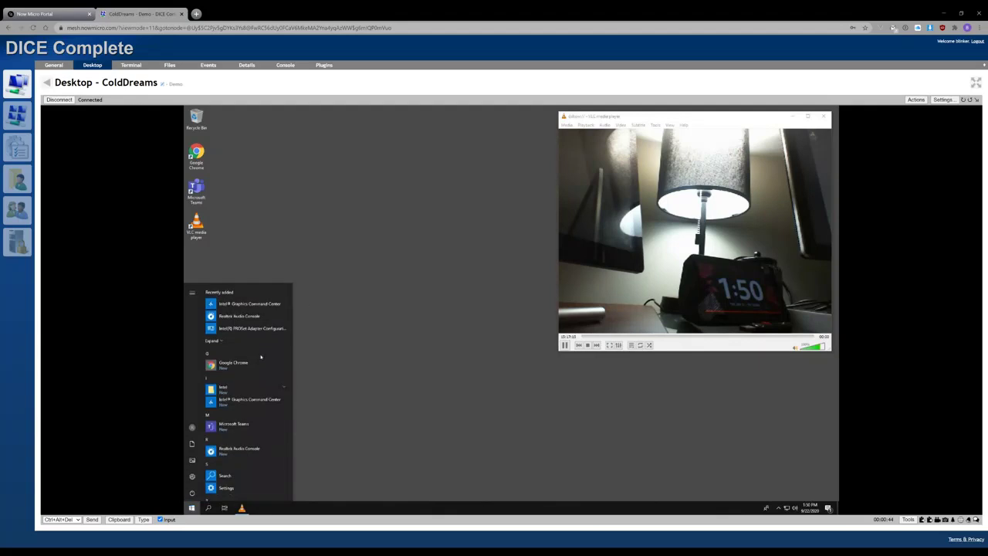
pyautogui.click(256, 365)
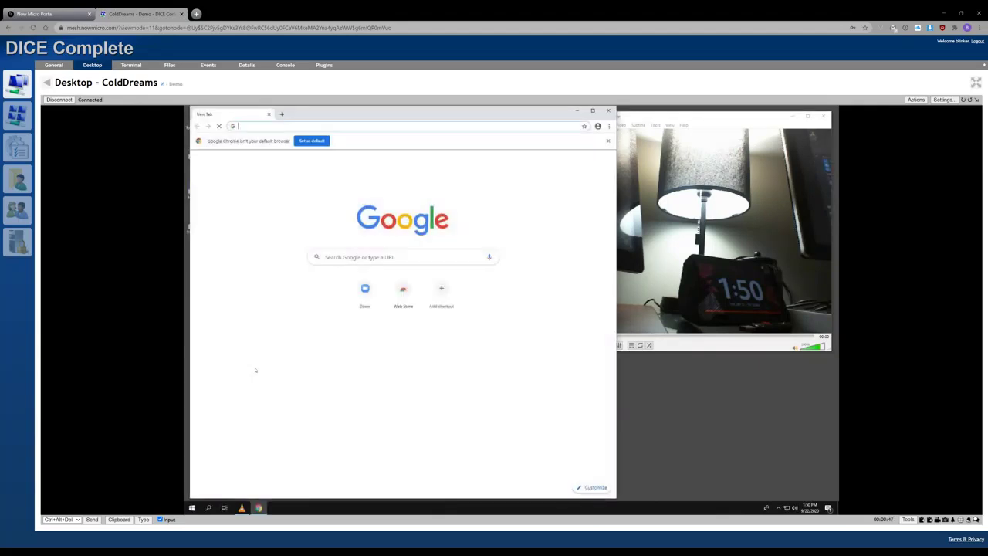
# Connect to the ColdDreams remote terminal and run "wmic bios get"
pyautogui.click(138, 66)
pyautogui.click(55, 100)
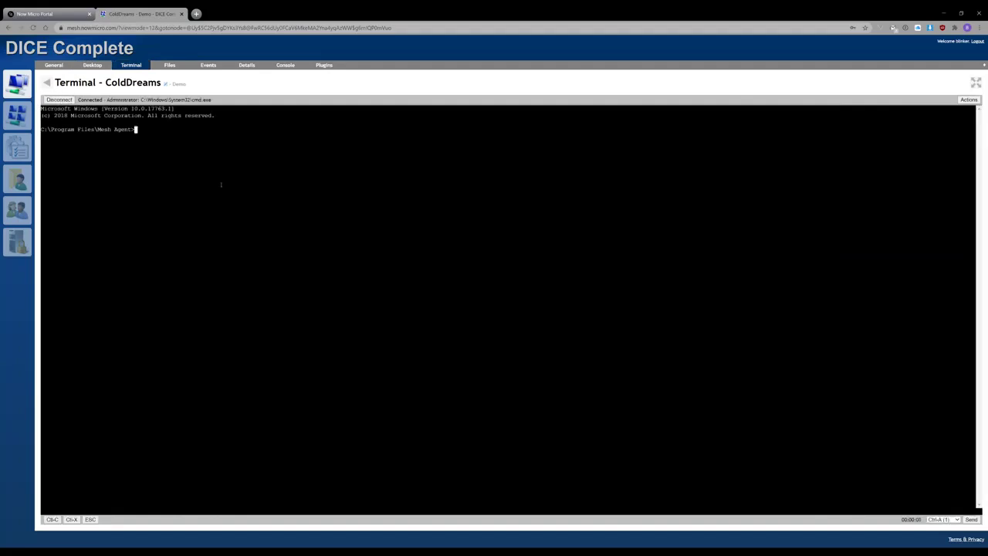
pyautogui.write('wmic bios get')
pyautogui.press('Return')
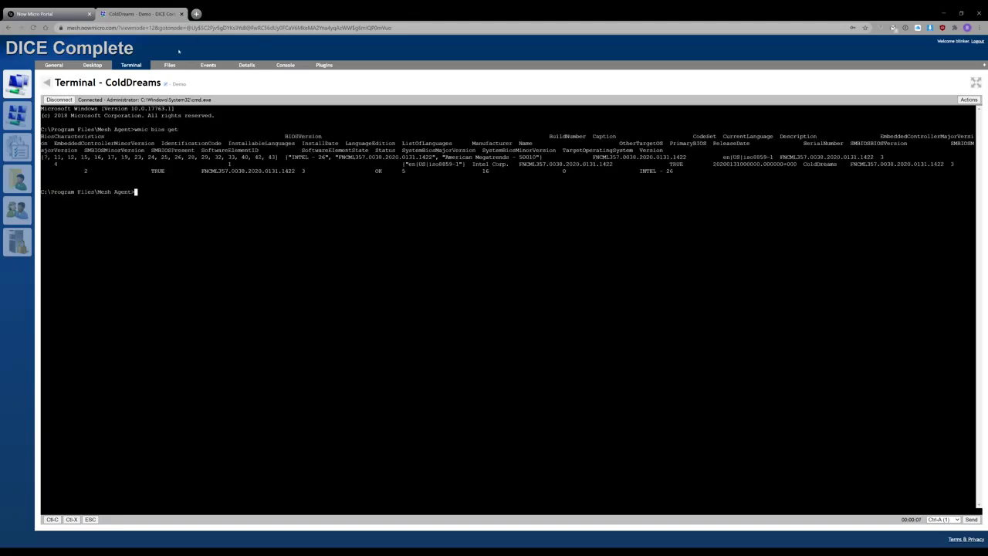
# Connect to the remote files of ColdDreams and browse to C:/ProgramData/Now Micro/Logs
pyautogui.click(171, 65)
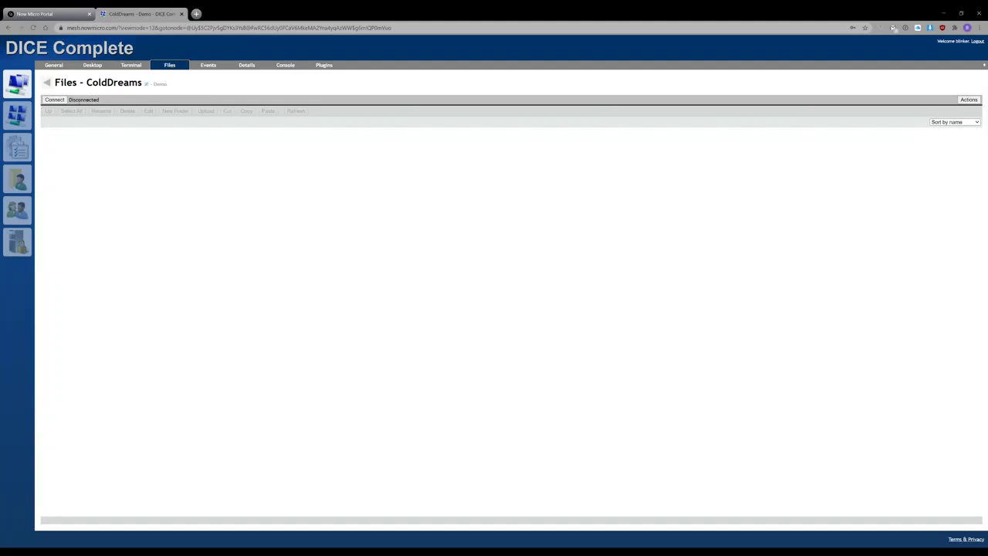
pyautogui.click(57, 101)
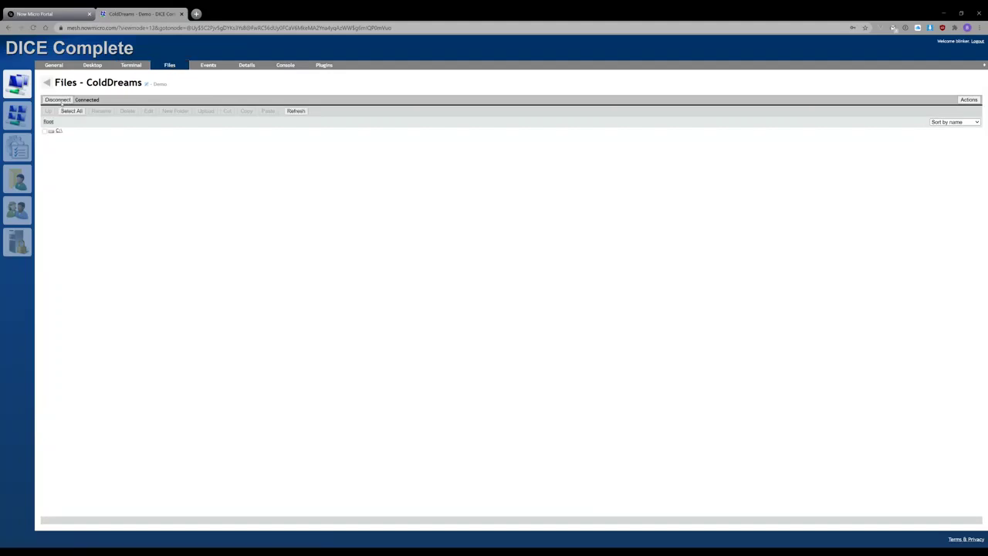
pyautogui.click(58, 131)
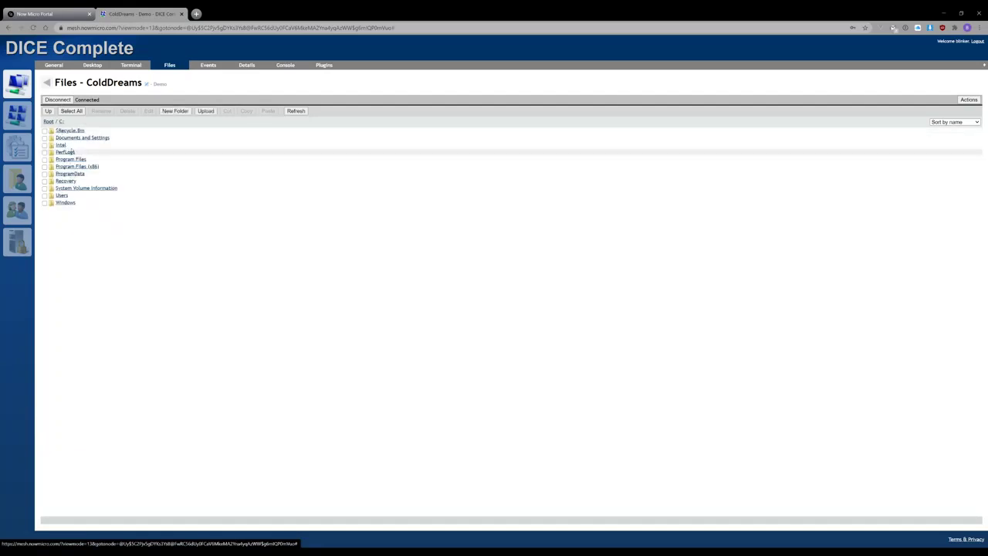
pyautogui.click(66, 175)
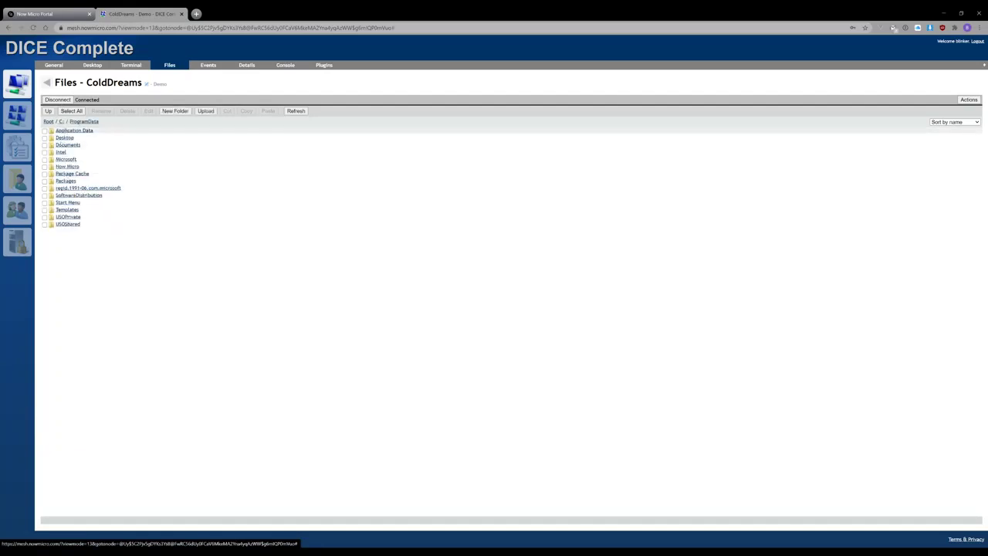
pyautogui.click(65, 165)
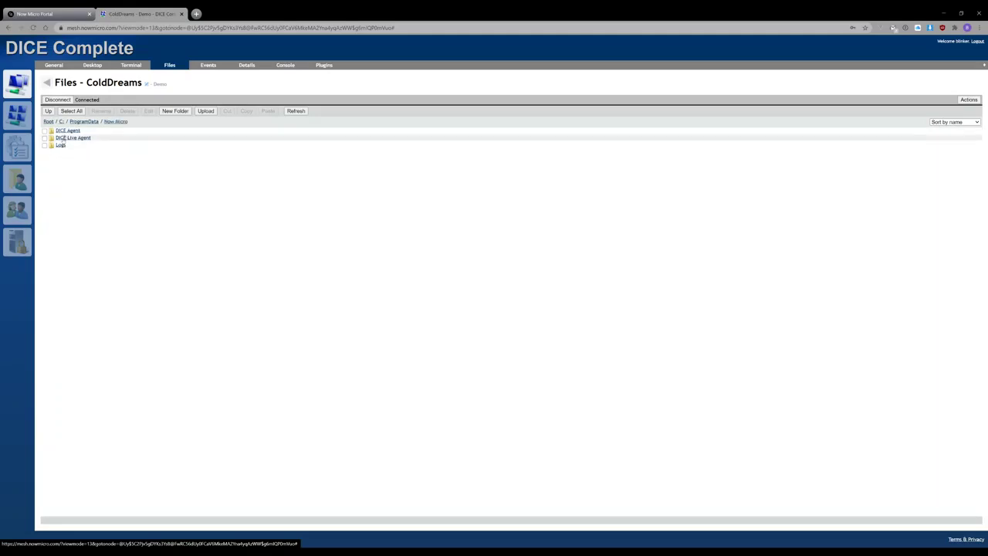
pyautogui.click(59, 144)
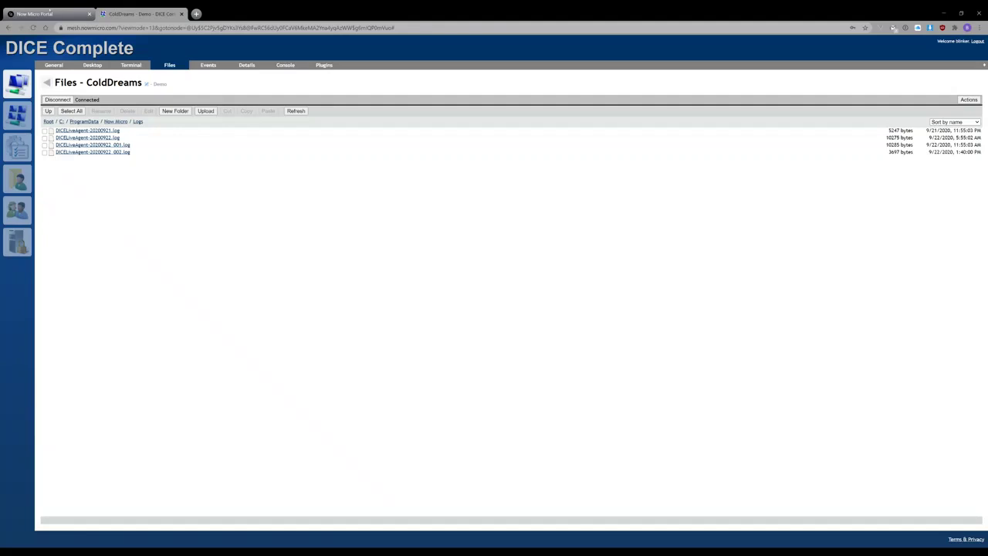
# Return to the Now Micro Portal and review device R9Z3KW2's live overview and asset tracking locations
pyautogui.click(35, 14)
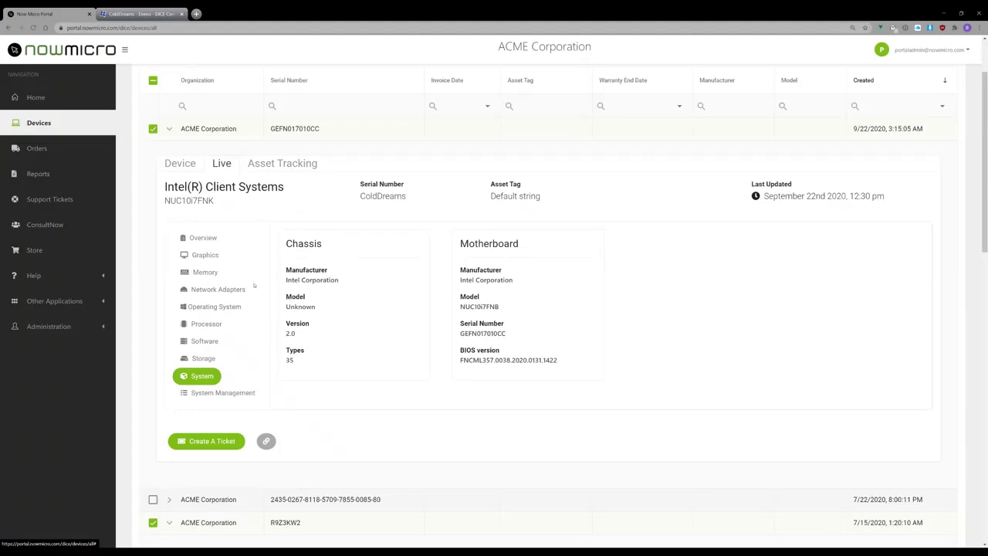
pyautogui.scroll(-5, 254, 285)
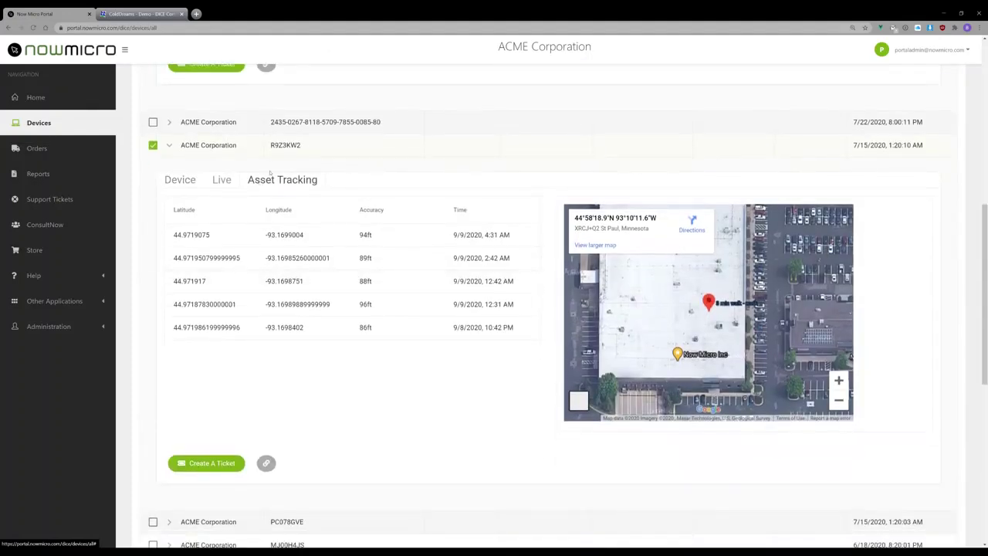
pyautogui.scroll(4, 386, 152)
pyautogui.scroll(-5, 371, 206)
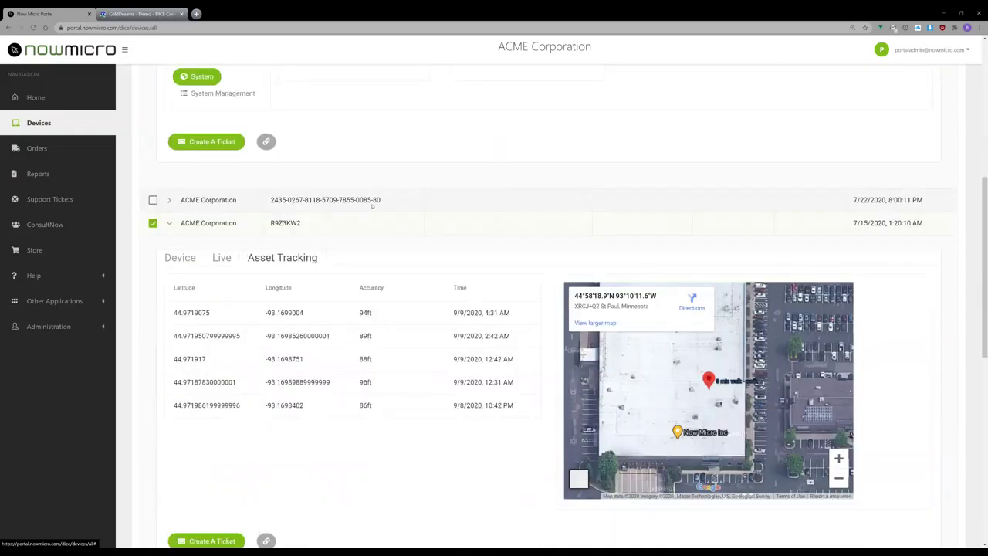
pyautogui.scroll(1, 371, 203)
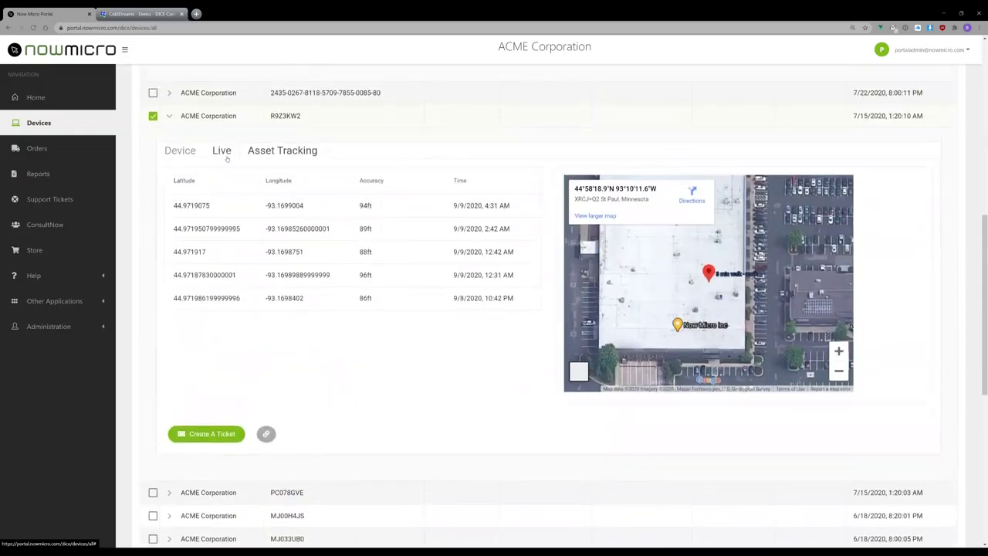
pyautogui.click(226, 155)
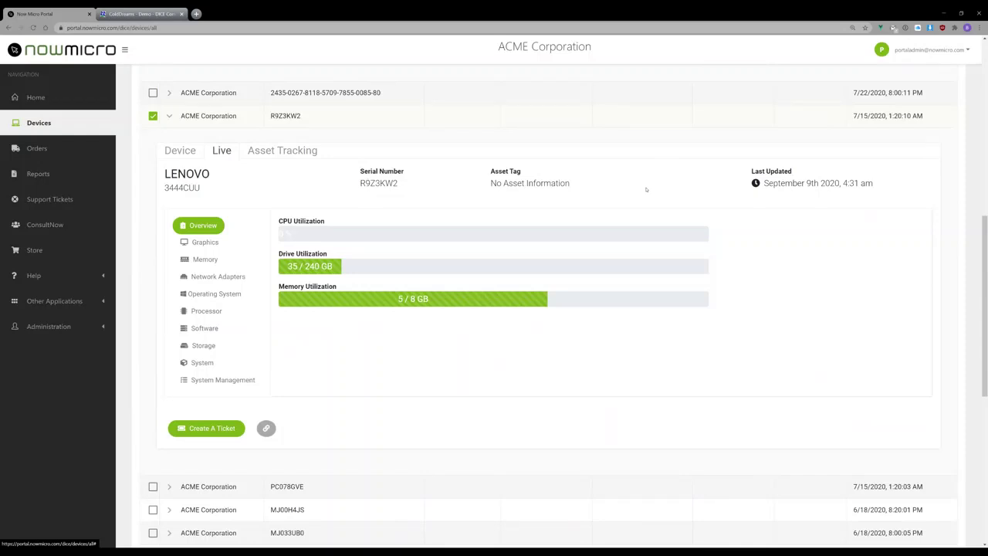
pyautogui.click(275, 151)
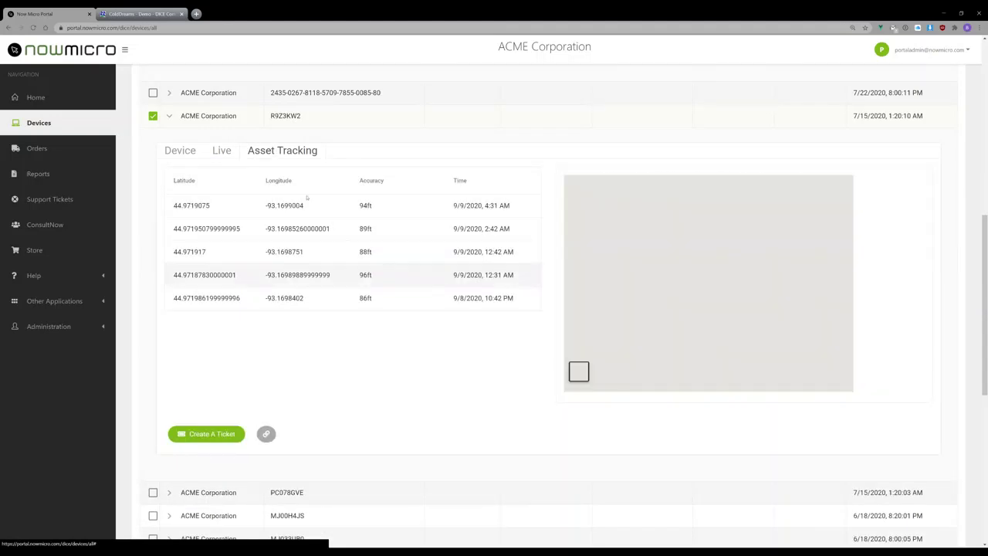